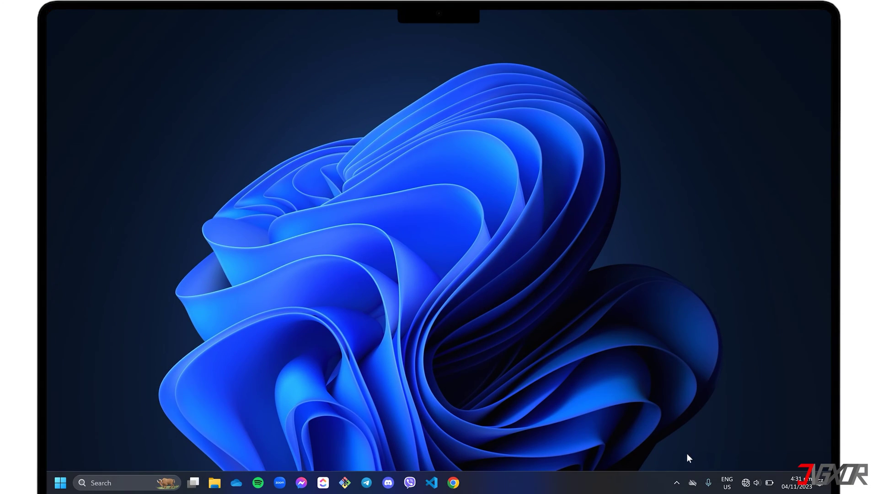
- Glance at the quick network and sound toggles, then open Windows Settings from the Start right-click menu
left_click(746, 483)
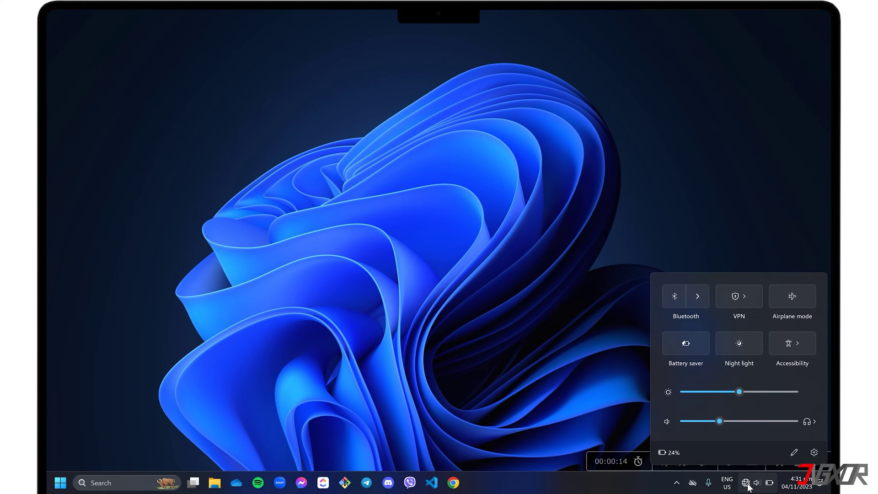
left_click(749, 485)
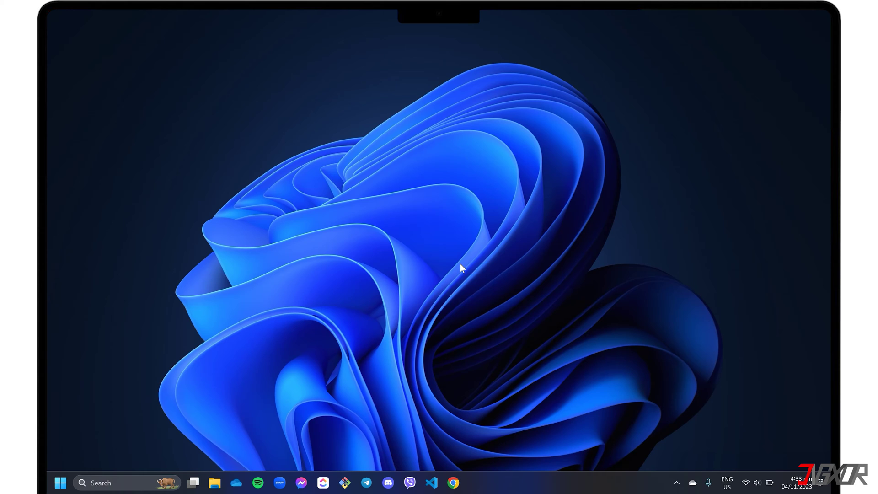
right_click(59, 483)
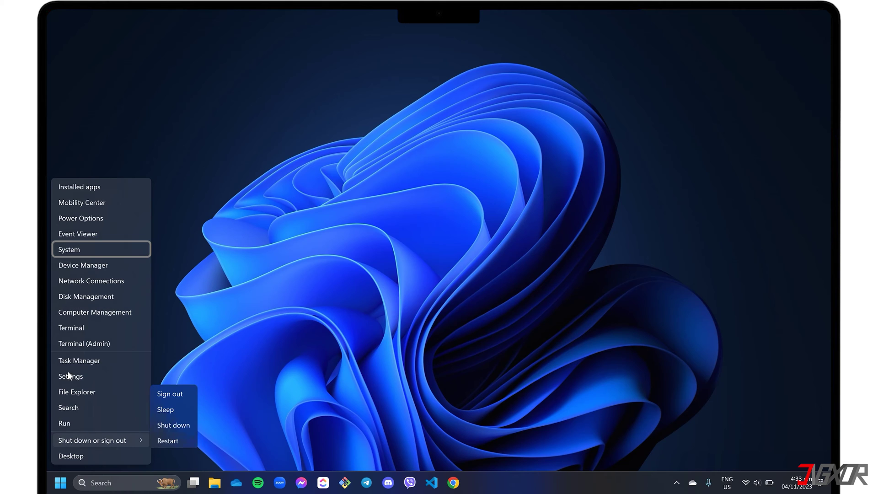
left_click(84, 251)
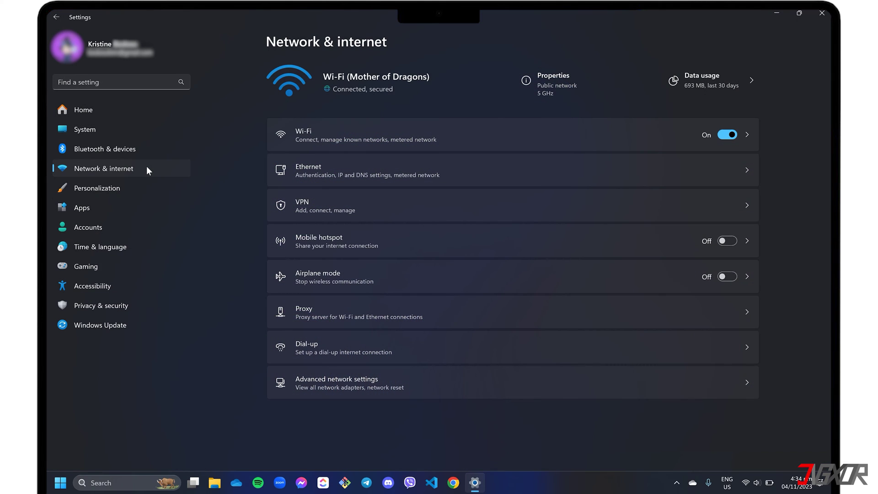
- Go to System > Troubleshoot > Other troubleshooters to list the available troubleshooters
left_click(138, 130)
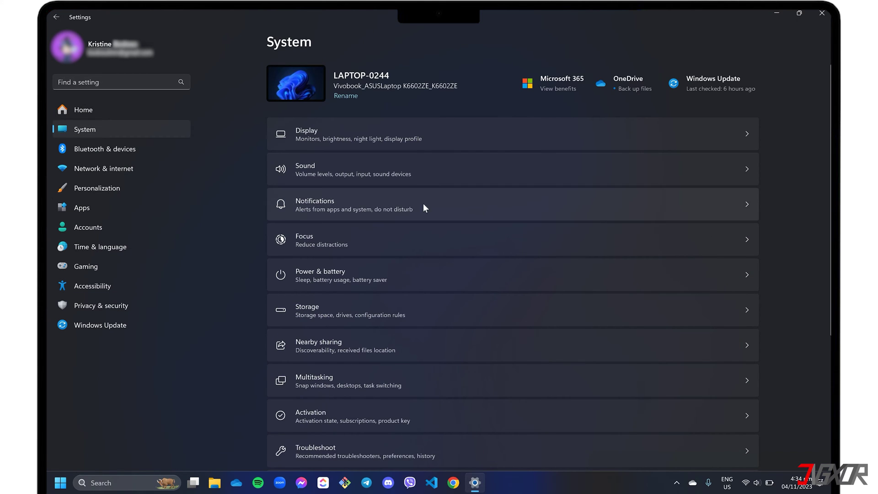
scroll(487, 287, "down", 1)
scroll(486, 287, "down", 3)
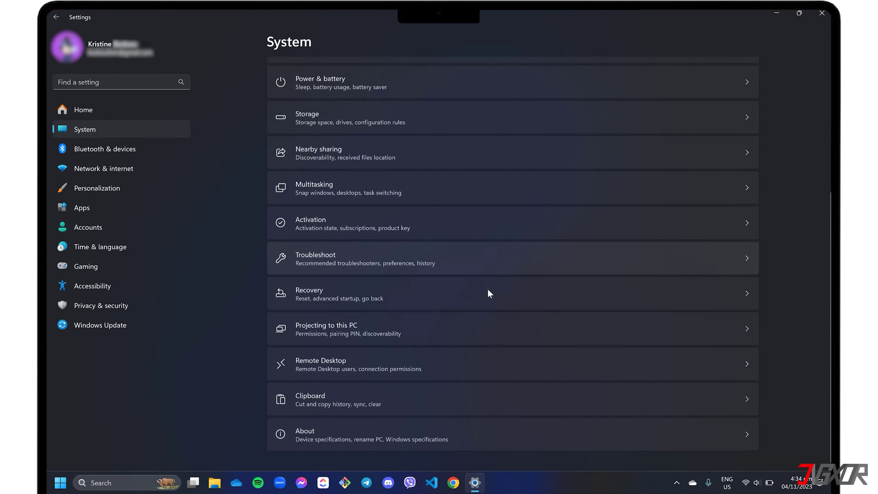
left_click(469, 254)
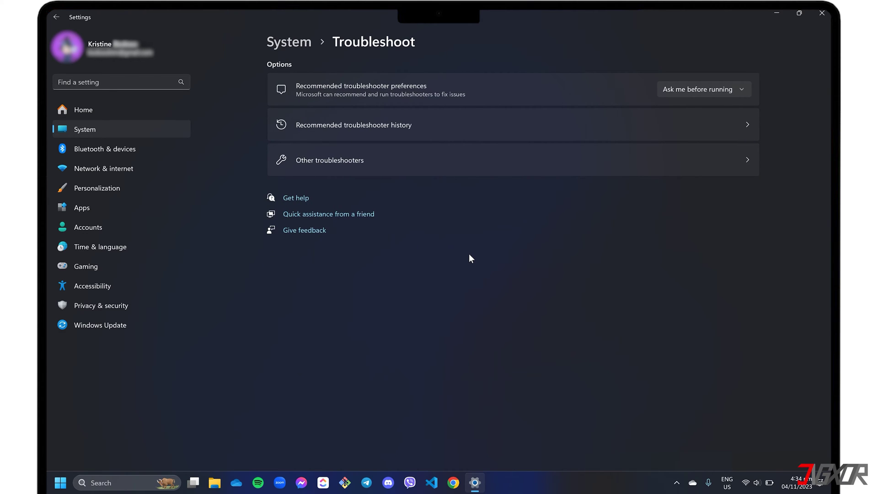
left_click(655, 166)
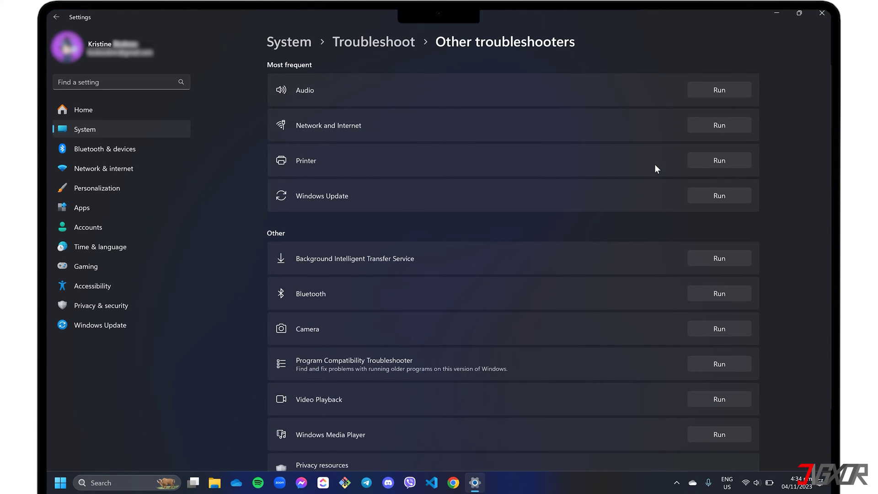
left_click(720, 125)
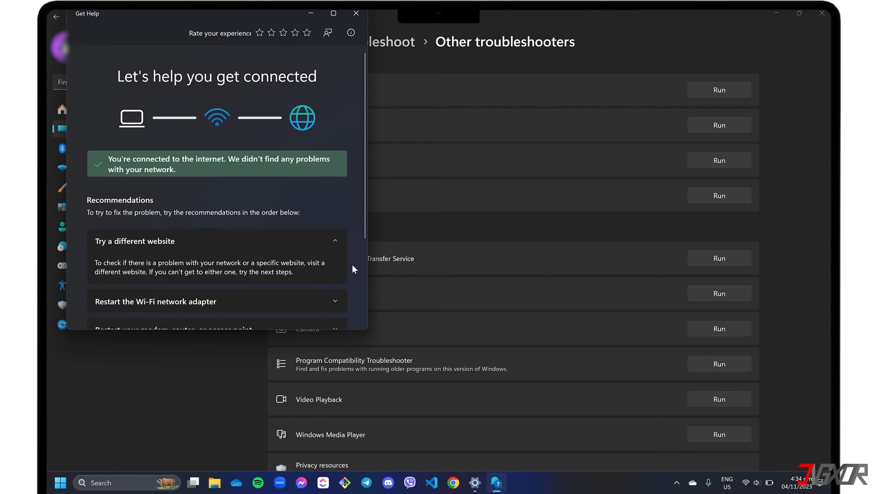
scroll(353, 266, "down", 3)
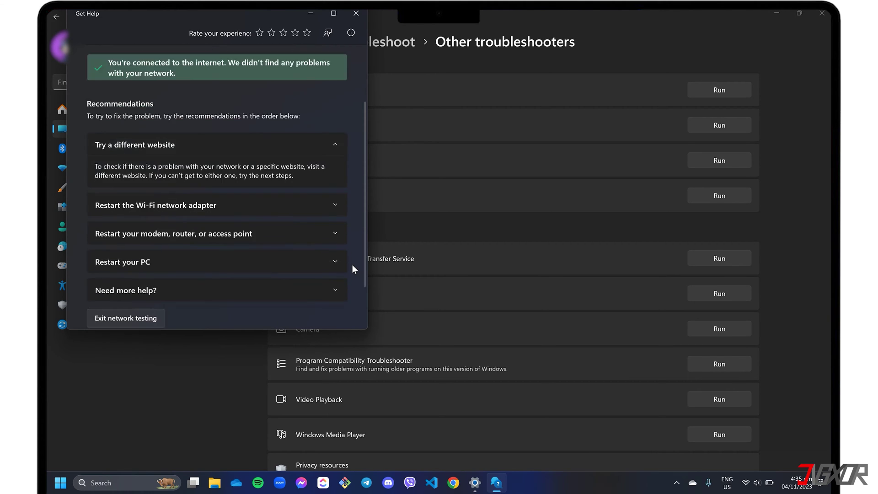
scroll(352, 265, "up", 3)
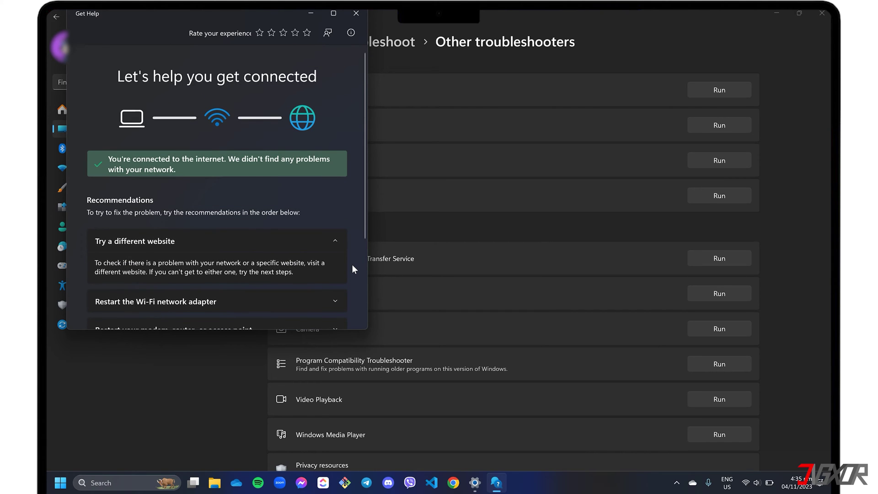
left_click(356, 14)
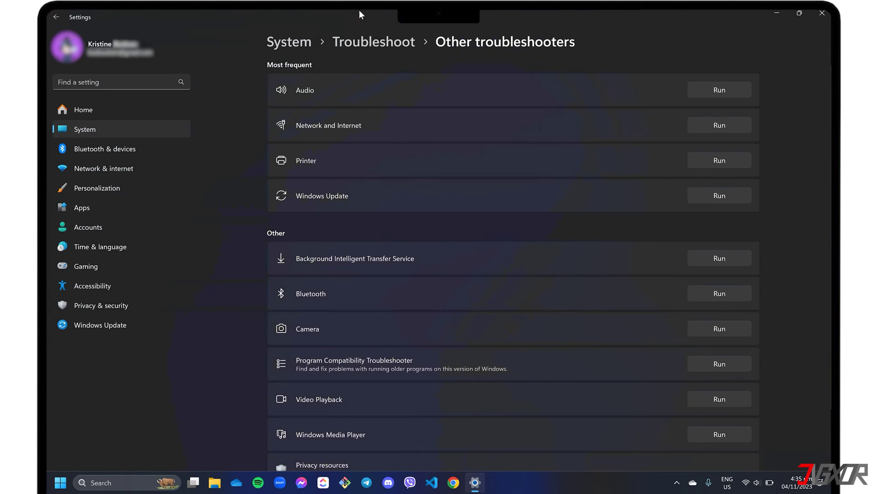
- Close Settings and run ncpa.cpl from the Win+R Run box to open Network Connections
left_click(822, 16)
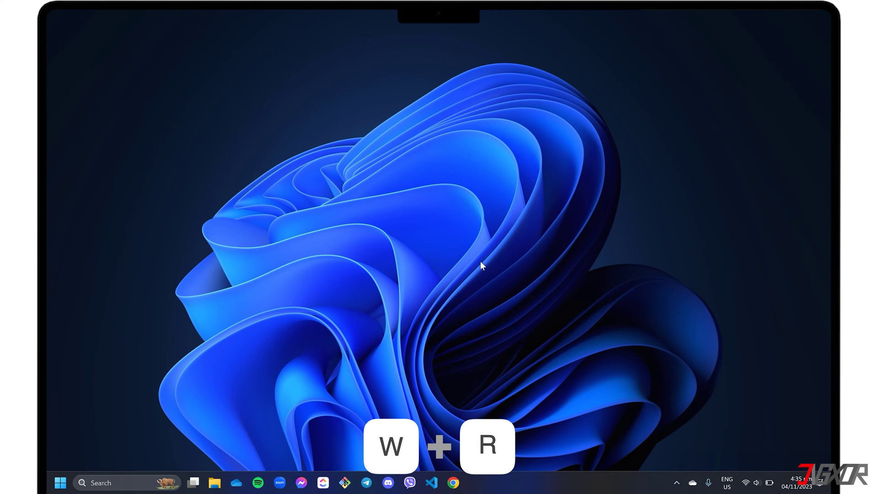
key("super+r")
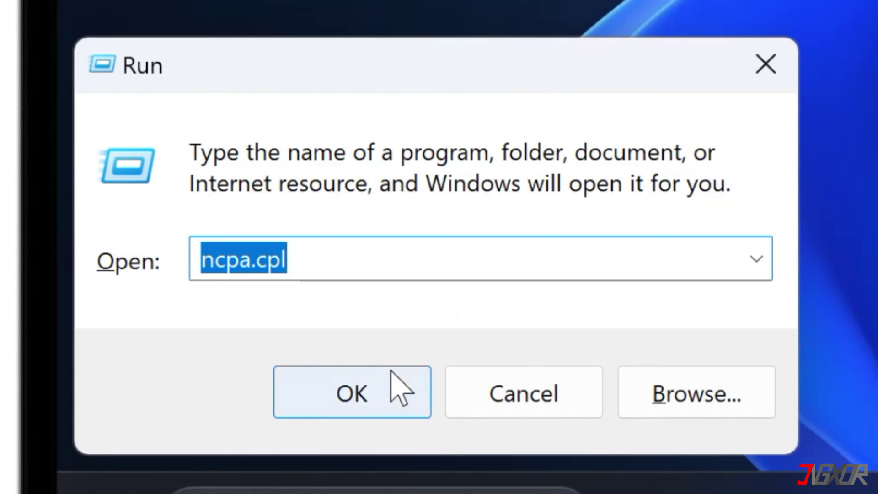
left_click(372, 397)
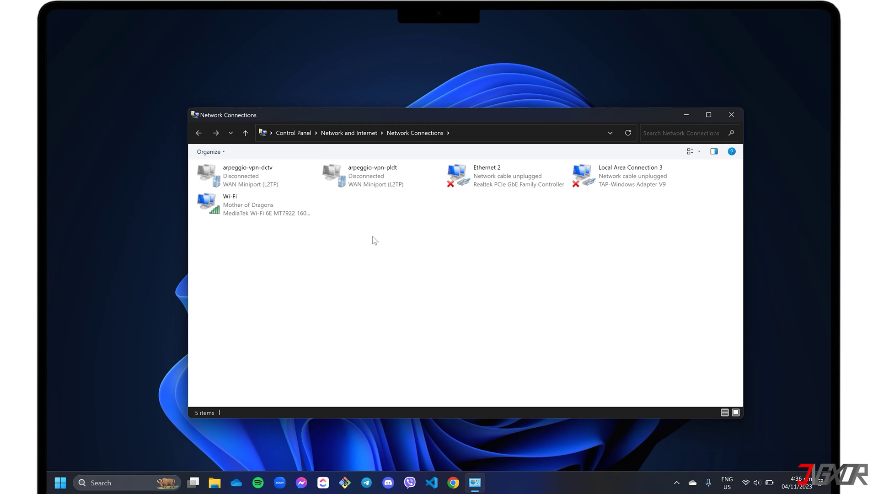
- Disable the Wi-Fi adapter, re-enable it, and close the Network Connections window
right_click(255, 199)
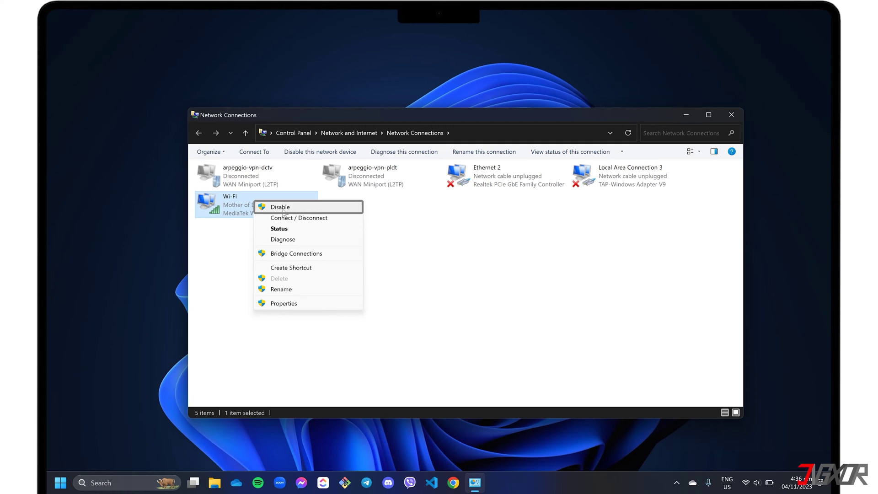
left_click(316, 210)
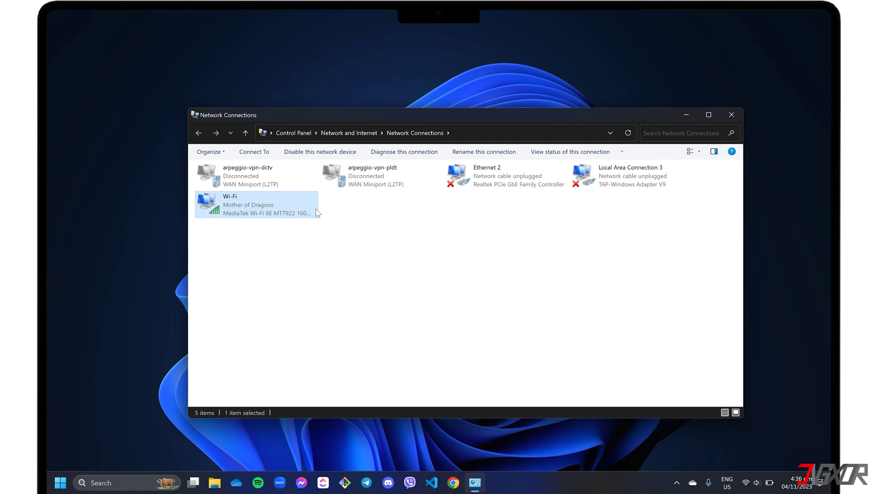
right_click(283, 208)
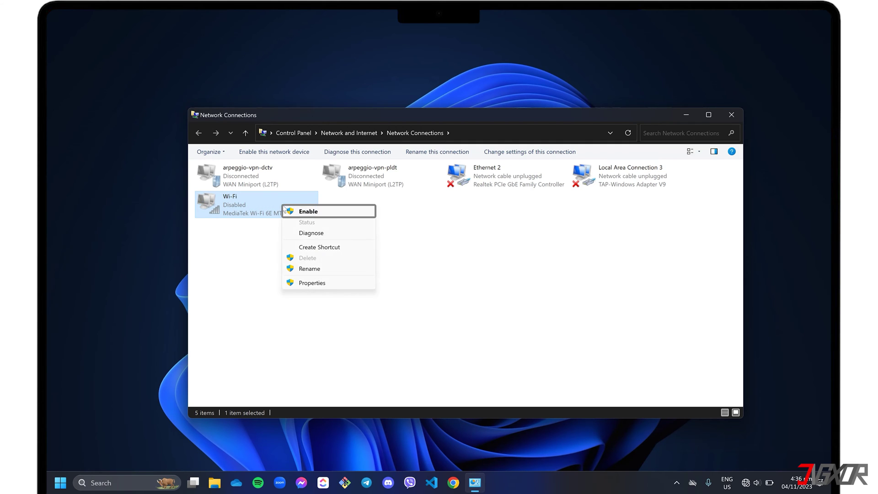
left_click(310, 211)
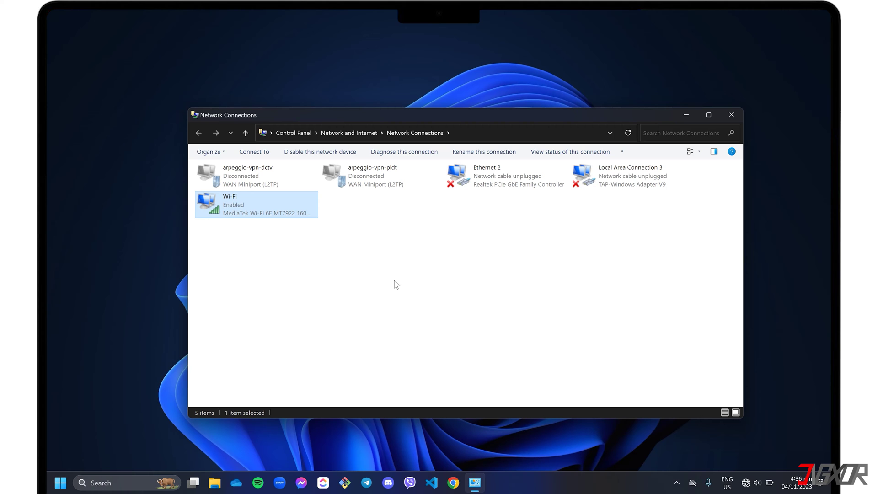
key("alt+F4")
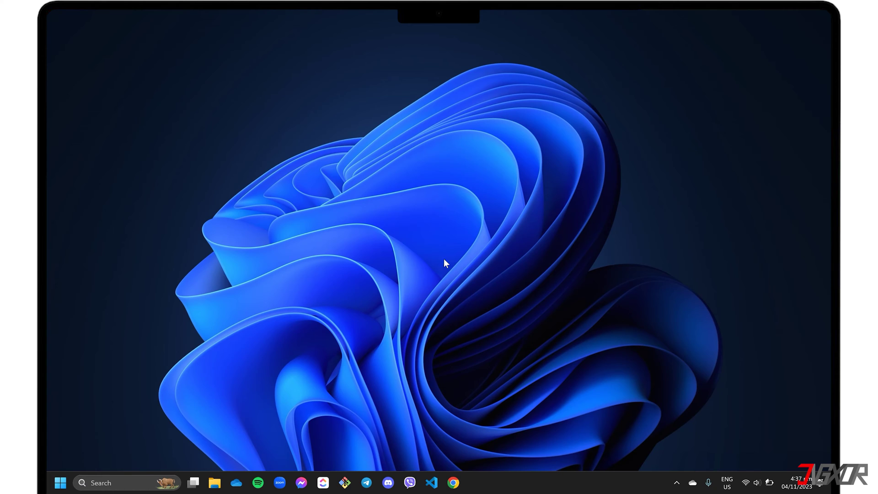
right_click(60, 483)
left_click(77, 378)
key("Tab")
key("Down")
key("Down")
key("Down")
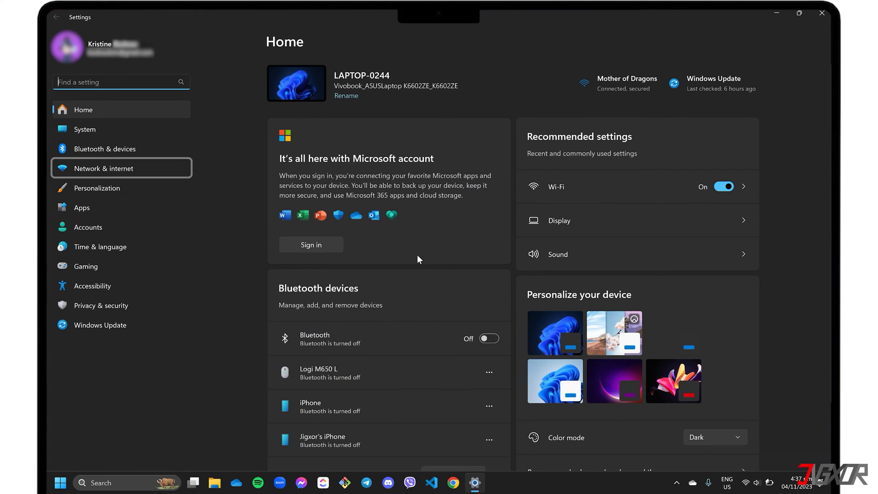
left_click(146, 171)
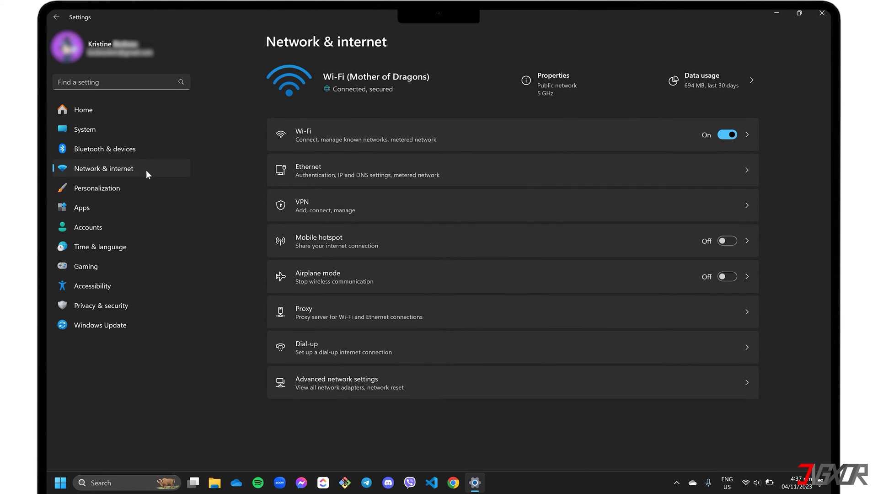
left_click(468, 390)
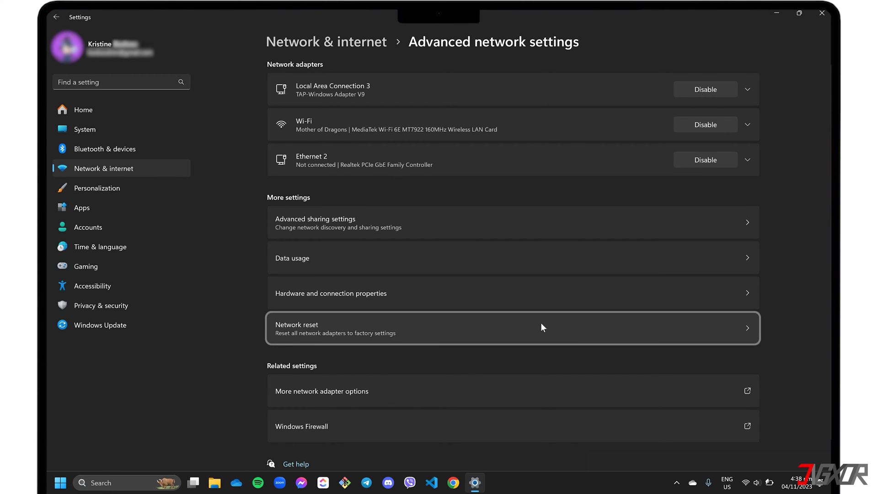
left_click(572, 328)
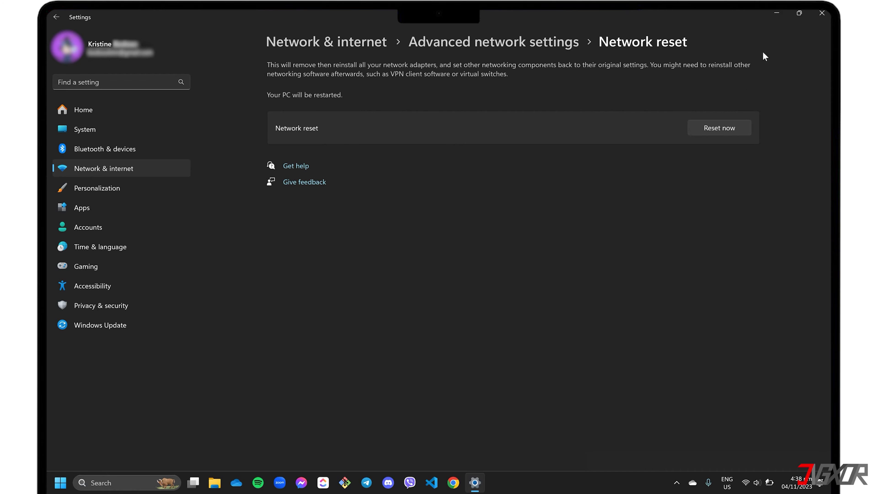
left_click(822, 15)
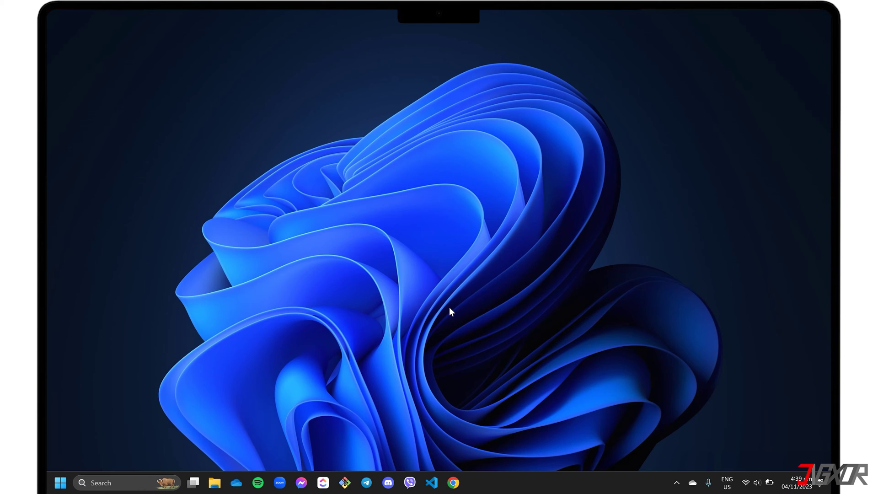
- Search 'service', launch Services, and open the WLAN AutoConfig service's properties
key("super")
type("service")
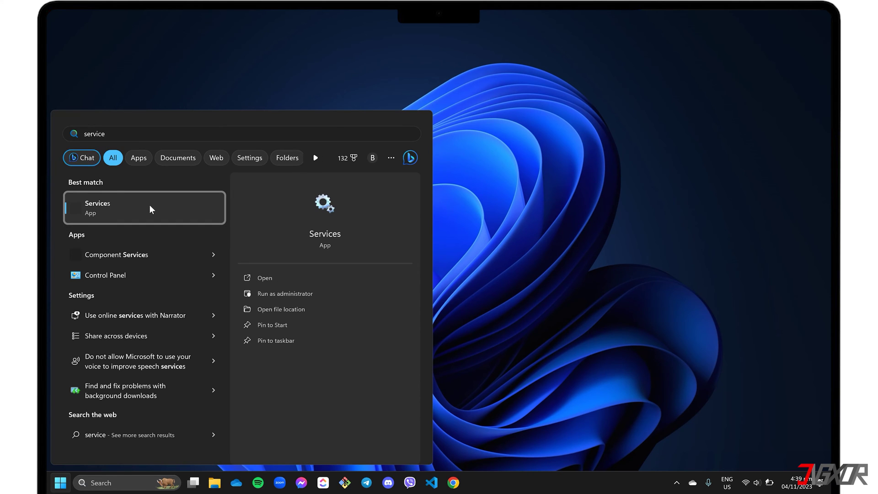
left_click(151, 204)
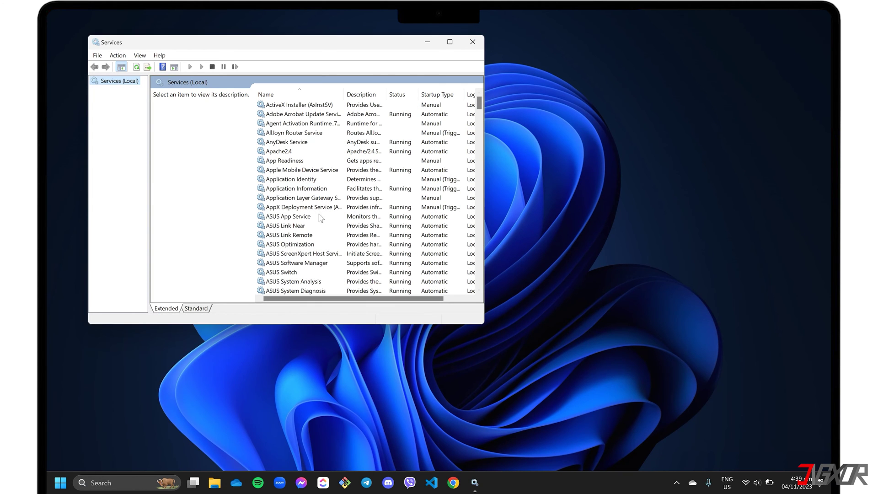
scroll(318, 224, "down", 20)
scroll(318, 226, "down", 20)
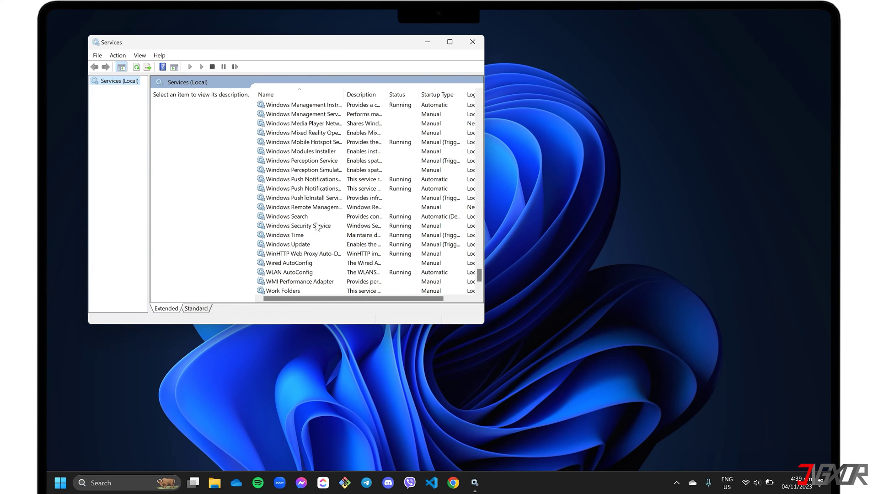
left_click(302, 273)
right_click(303, 275)
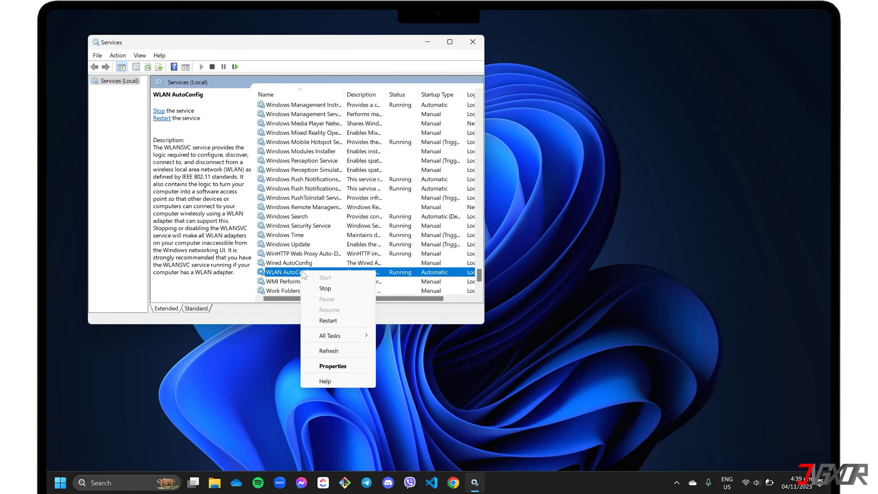
left_click(333, 364)
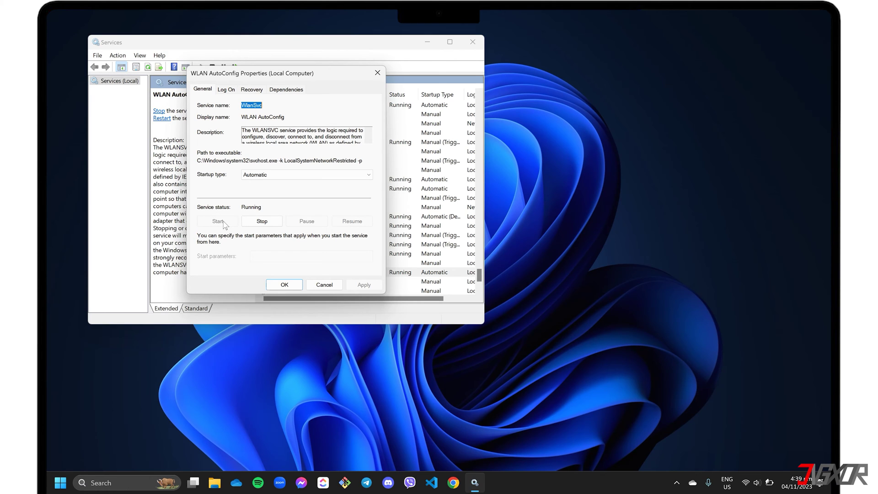
- Set the WLAN AutoConfig startup type to Automatic, apply it and close the properties
left_click(266, 178)
left_click(264, 190)
left_click(364, 285)
left_click(285, 286)
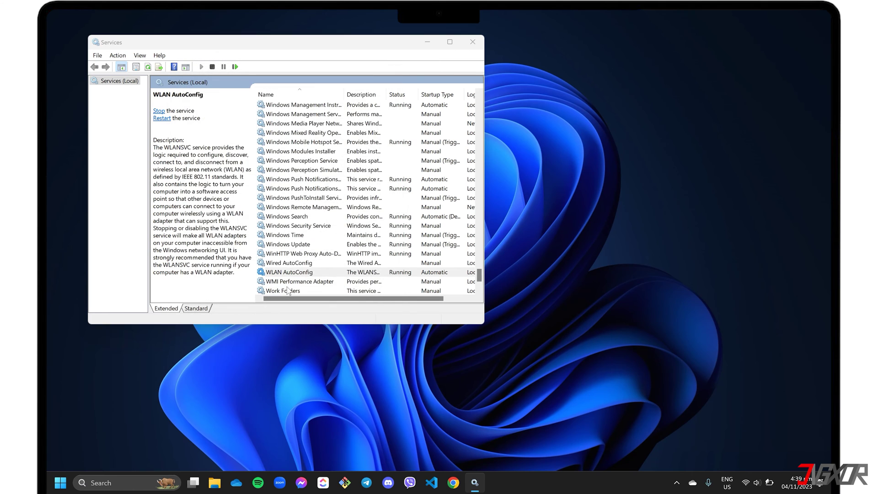
- Close Services and open Device Manager by searching 'device'
key("alt+F4")
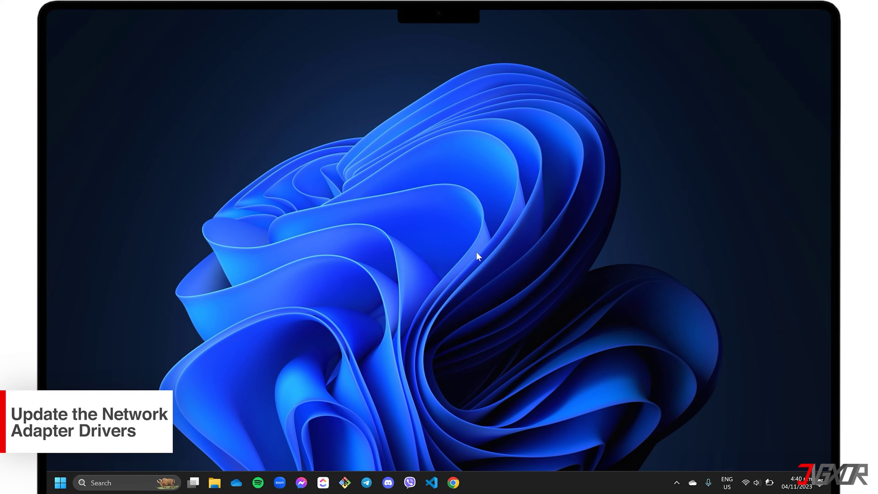
key("super")
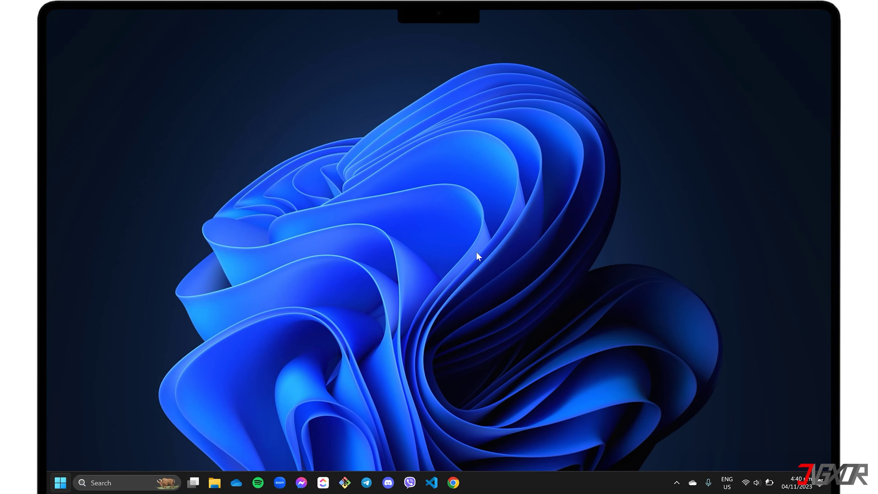
type("device")
left_click(195, 212)
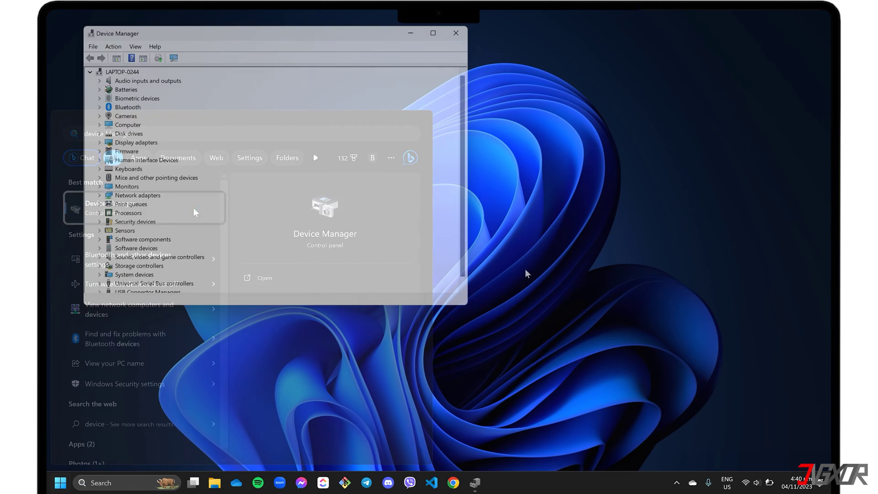
- Expand Network adapters and start a driver update for TAP-Windows Adapter V9
left_click(99, 196)
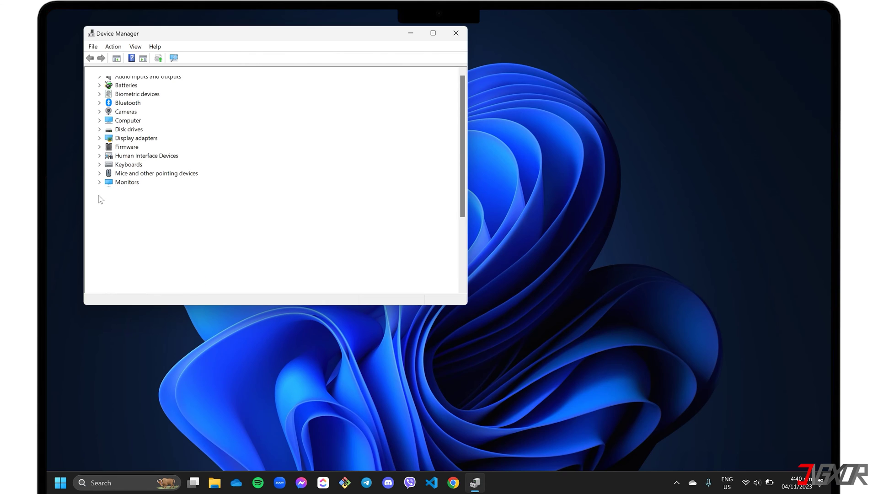
scroll(201, 235, "down", 1)
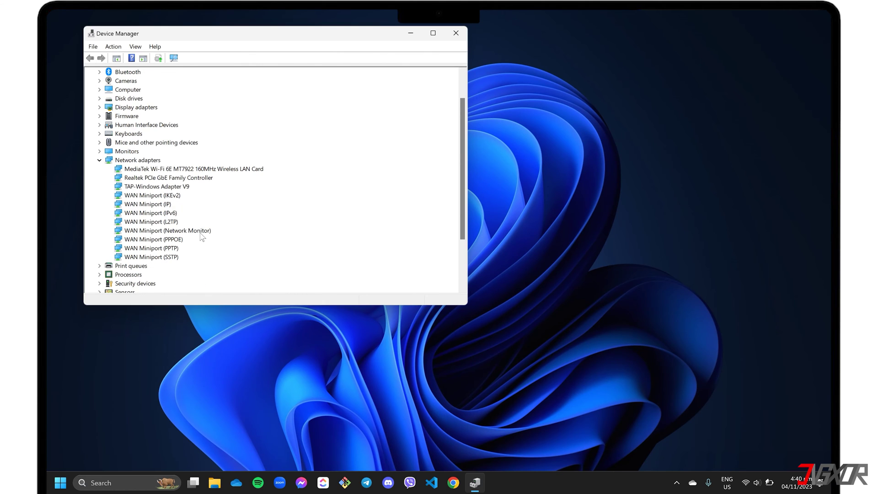
right_click(171, 188)
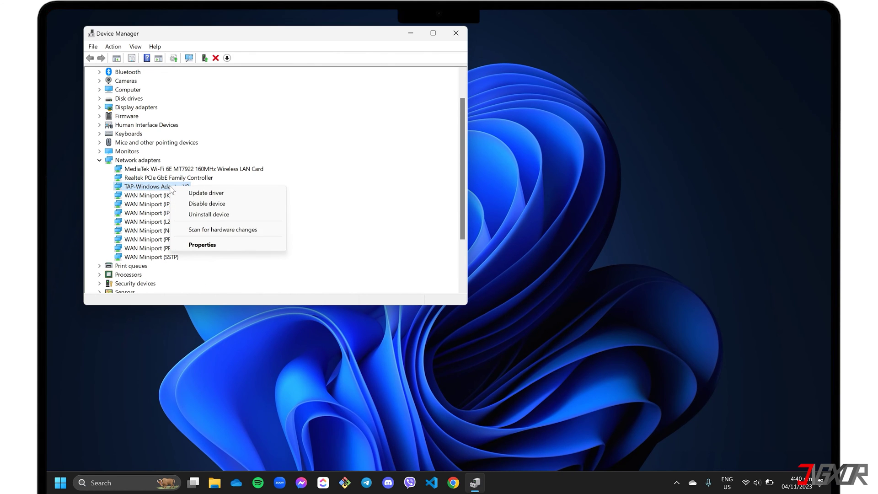
left_click(215, 194)
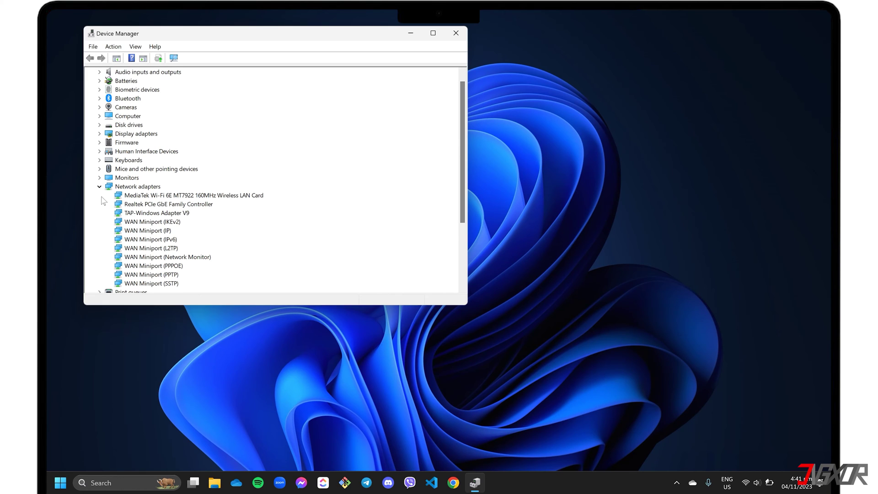
- Uninstall the TAP-Windows Adapter V9 device and confirm the removal
right_click(147, 213)
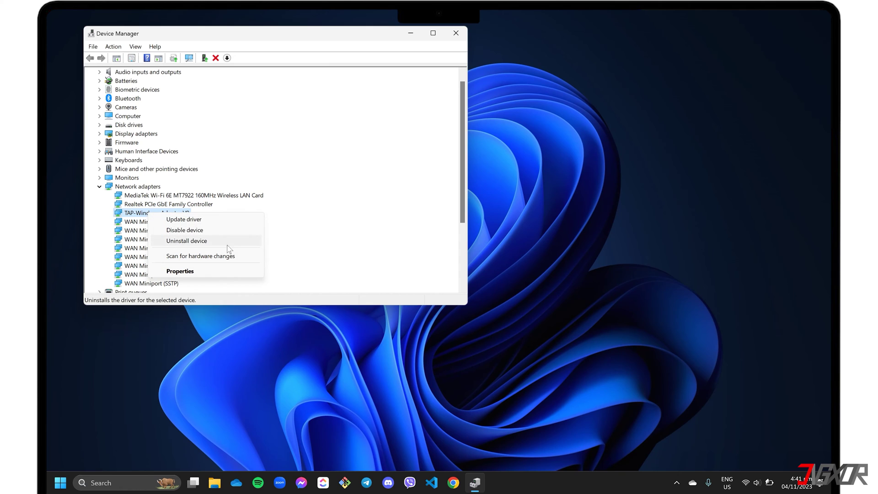
left_click(241, 243)
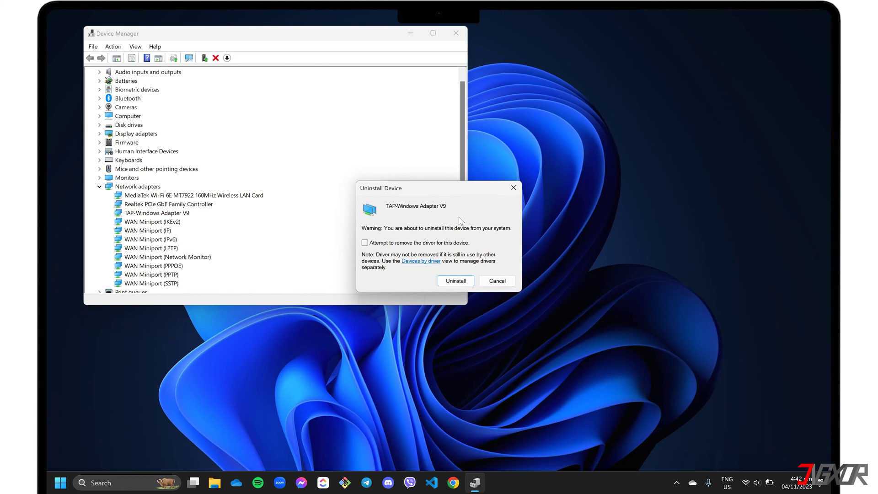
left_click(462, 281)
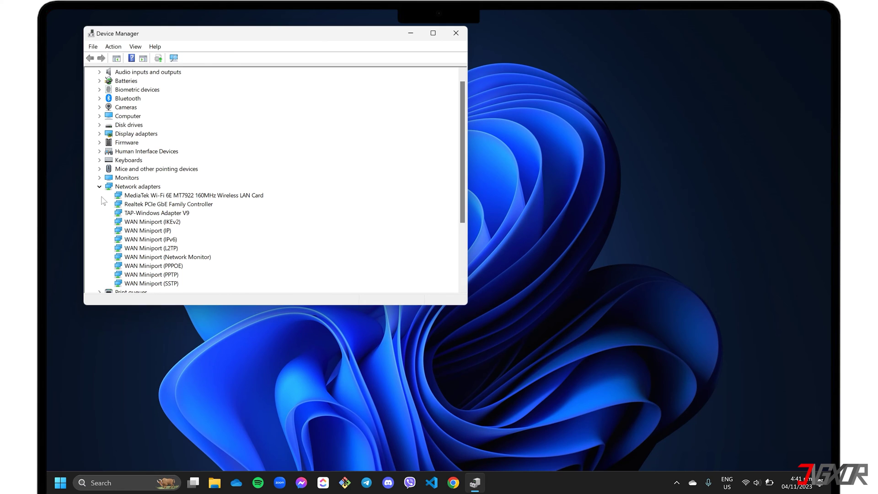
- Run Action > Scan for hardware changes to reinstall it, then close Device Manager
key("alt+a")
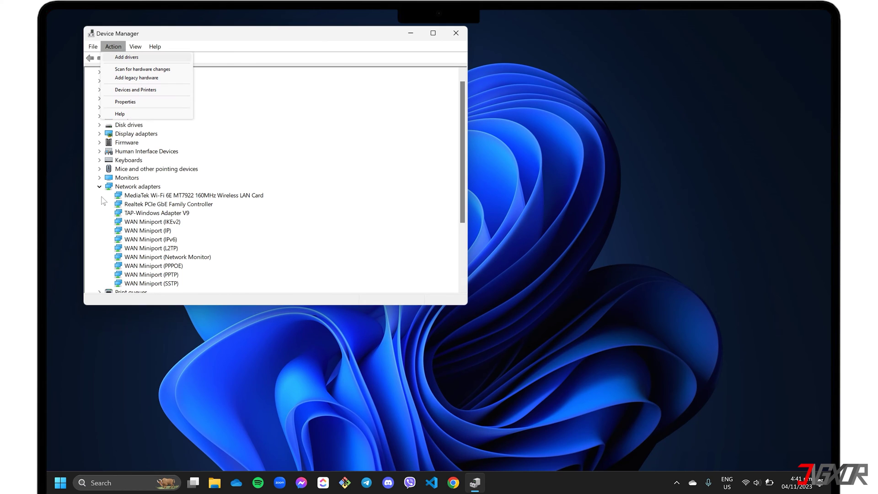
key("Down")
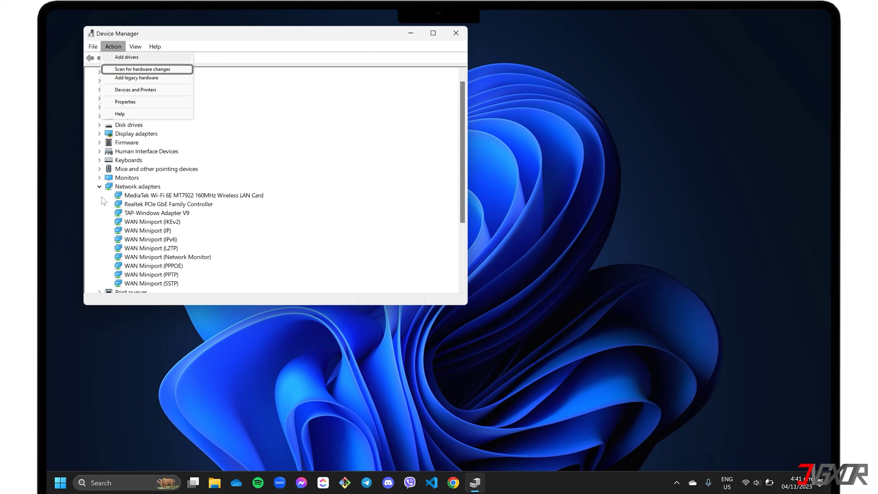
key("Return")
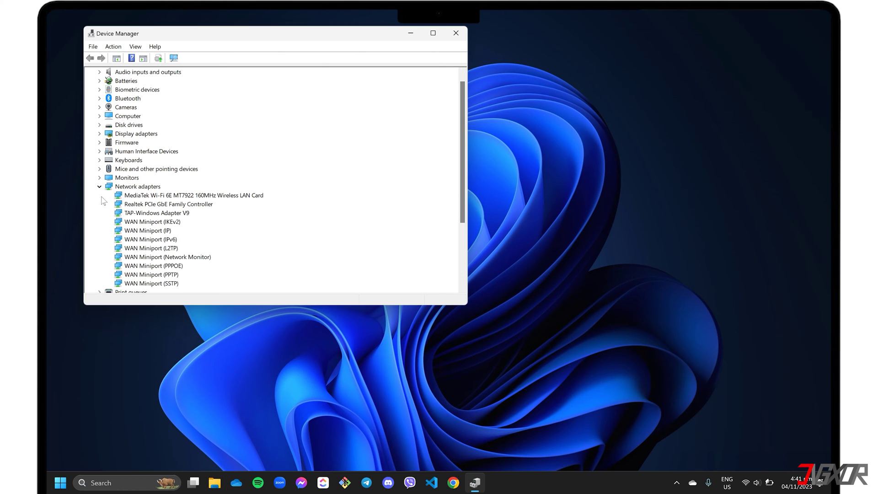
left_click(137, 213)
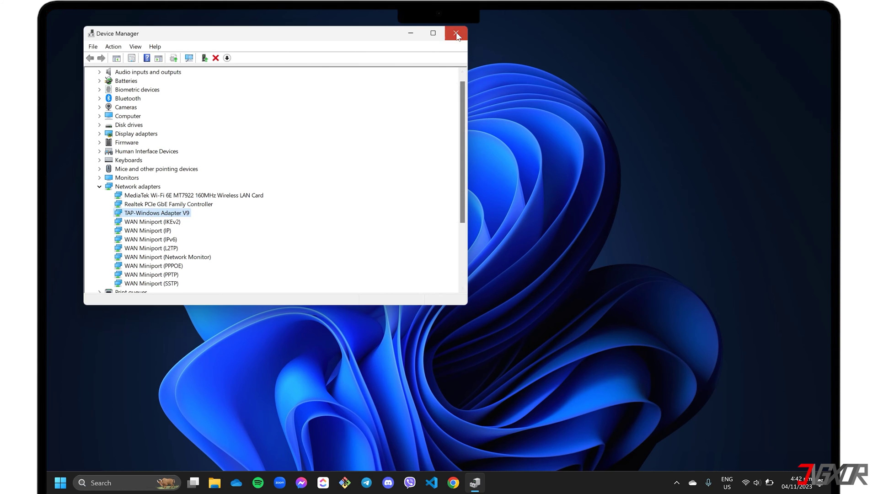
left_click(456, 33)
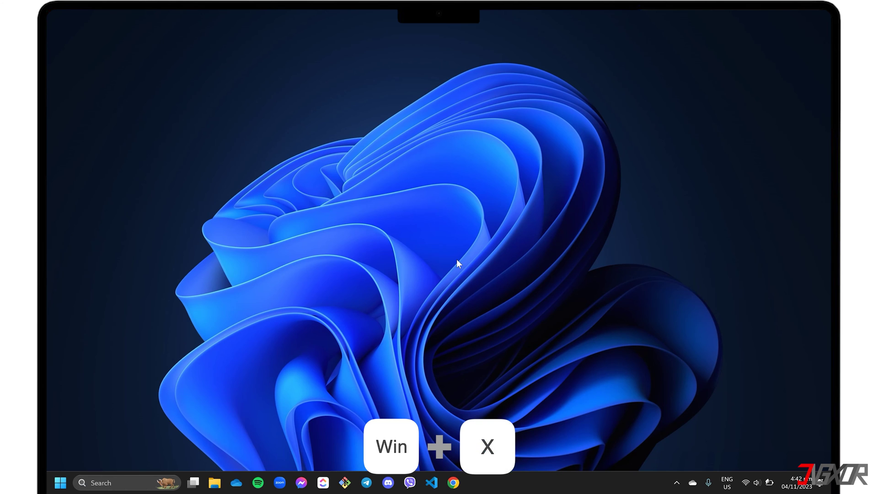
- Open Terminal (Admin) and run 'netsh int ip reset' and 'netsh adv reset'
key("super+x")
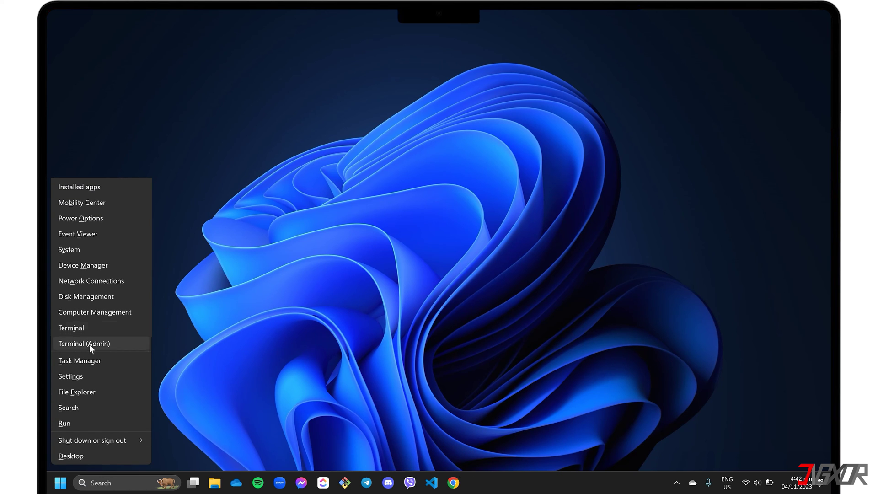
left_click(114, 344)
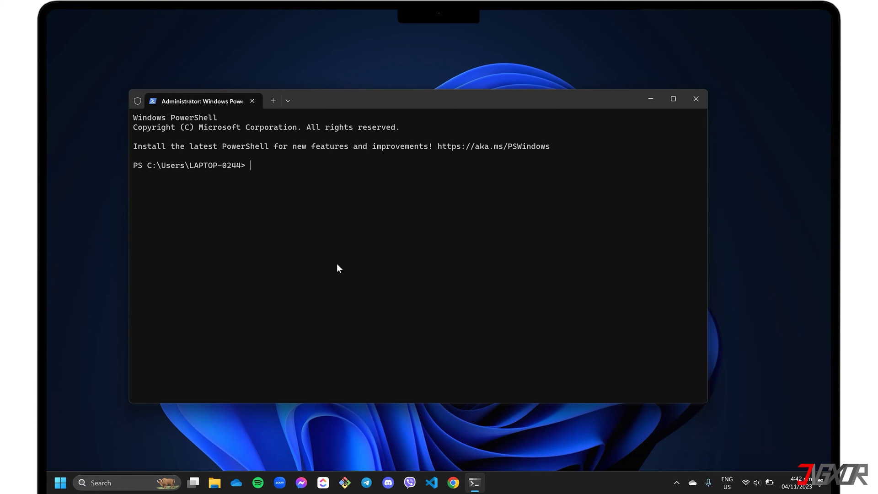
type("netsh int ip reset")
key("Return")
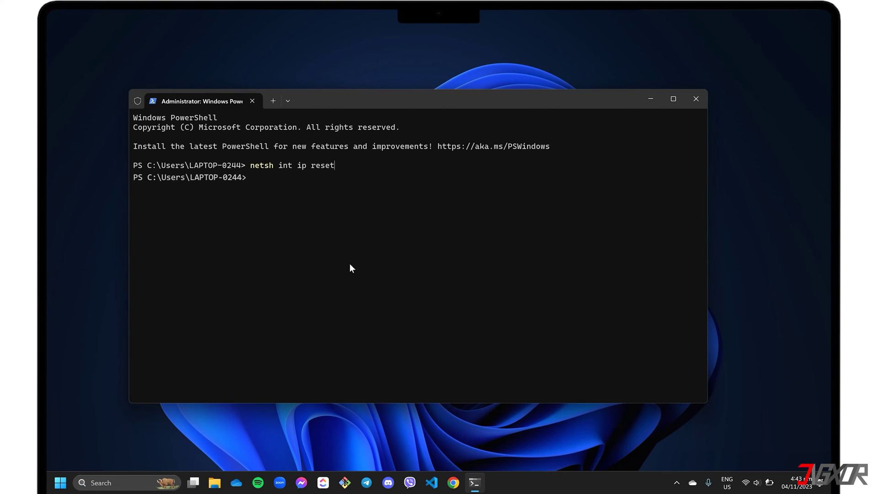
type("netsh adv reset")
key("Return")
- Run 'netsh winsock reset', 'ipconfig /flushdns', 'ipconfig /release', enter 'ipconfig /renew', then close the terminal
type("netsh winsock reset")
key("Return")
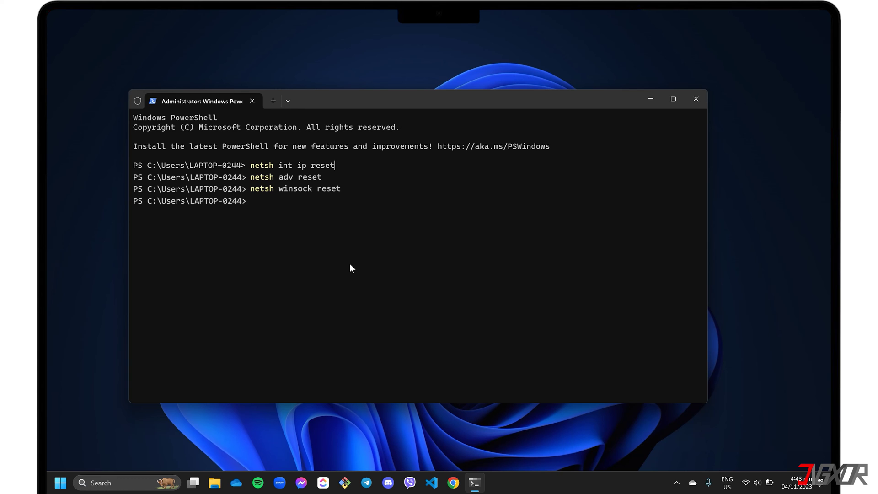
type("ipconfig /flushdns")
key("Return")
type("ipconfig /release")
key("Return")
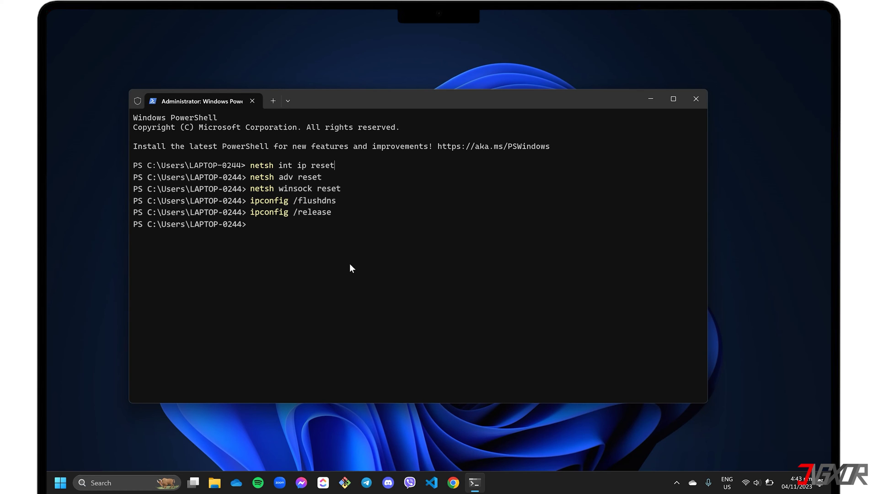
type("ipconfig /renew")
key("alt+F4")
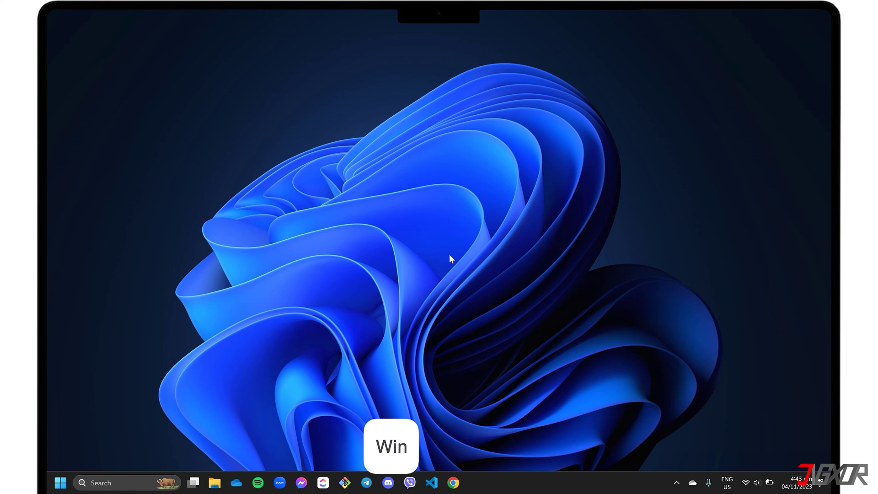
- Open Settings > Windows Update with Win+I and check for updates
key("super+i")
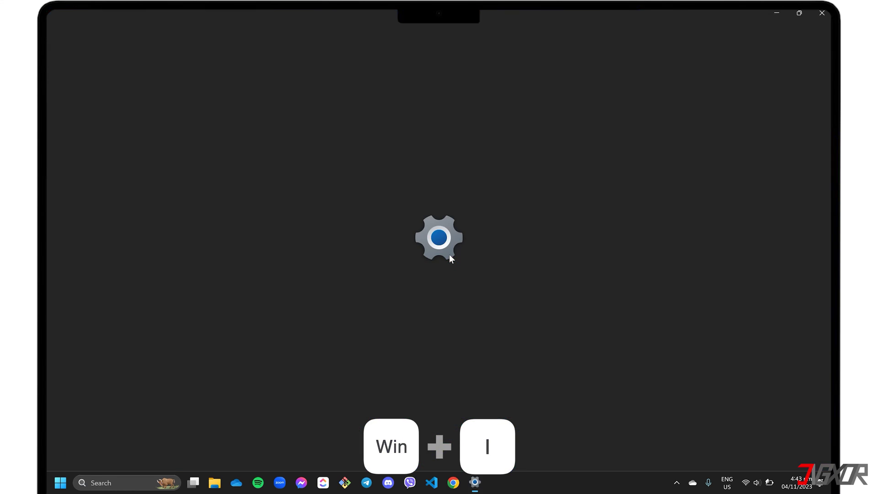
key("Tab")
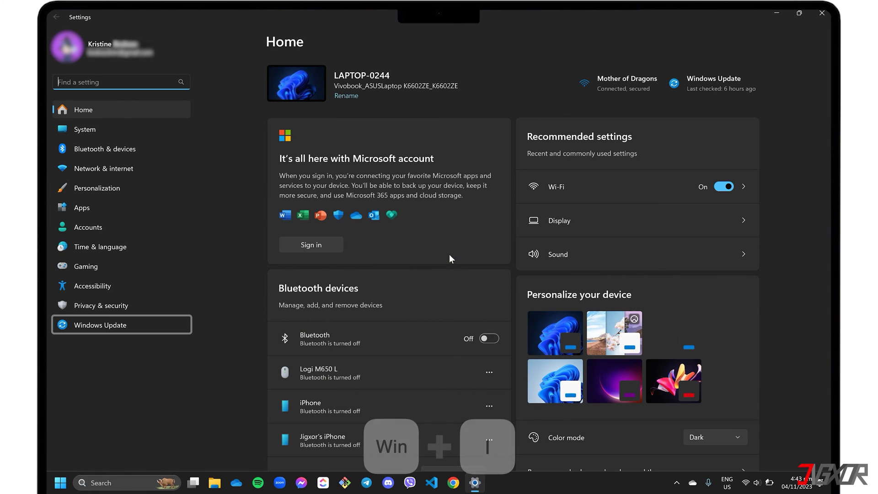
left_click(101, 330)
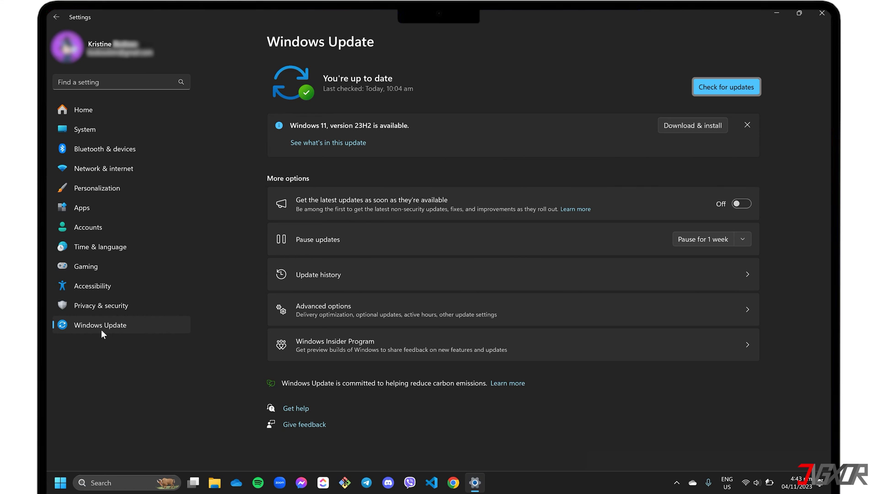
left_click(727, 87)
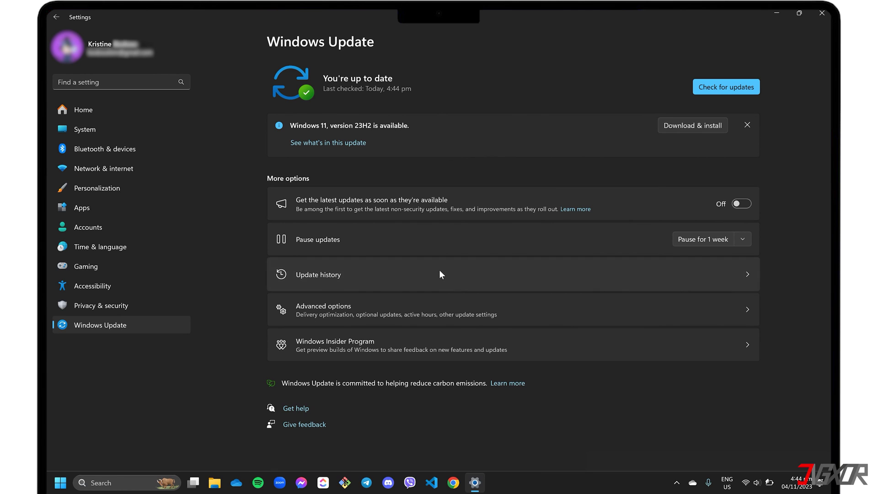
- Under Advanced options > Optional updates, tick the ASUSTeK firmware 10.1.2.308 driver and choose Download & install
left_click(728, 316)
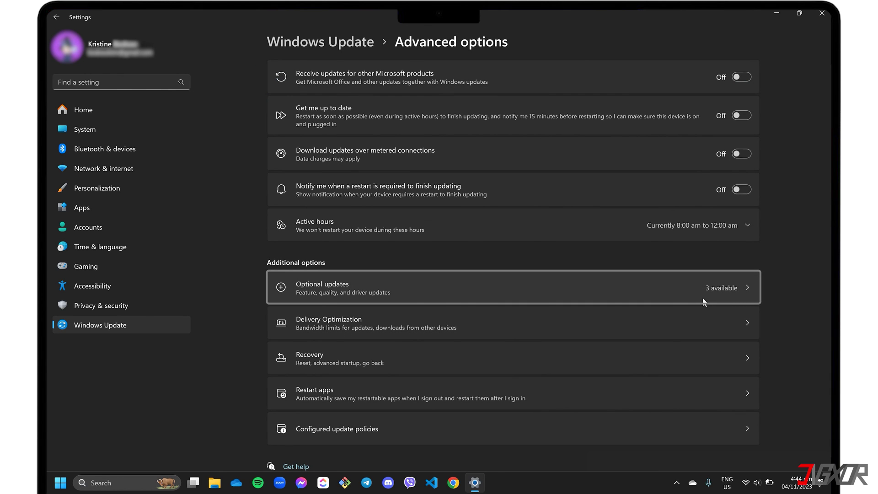
left_click(661, 295)
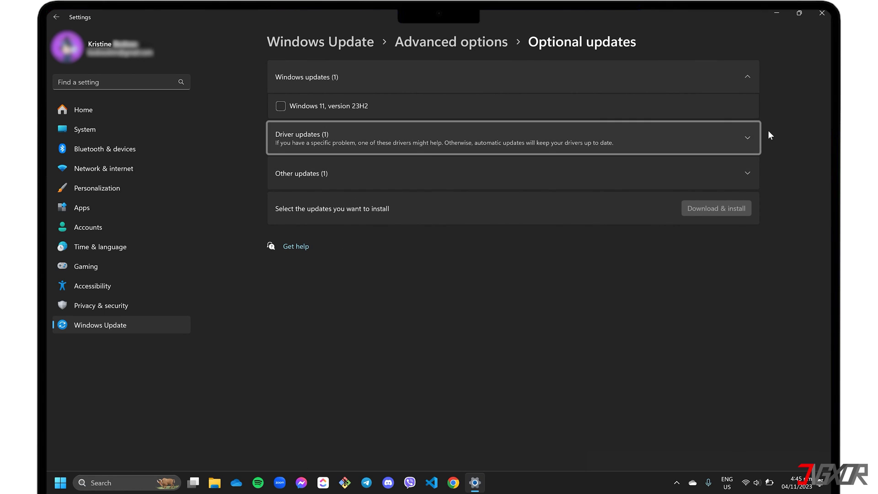
left_click(750, 137)
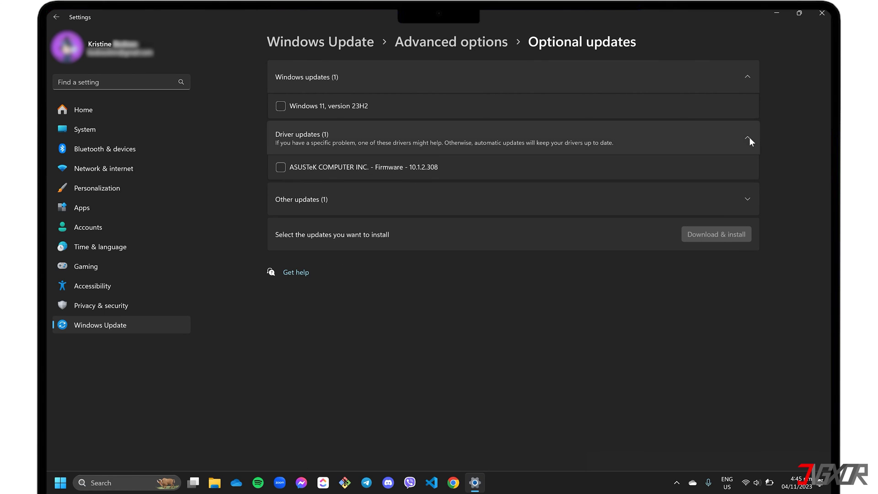
left_click(279, 168)
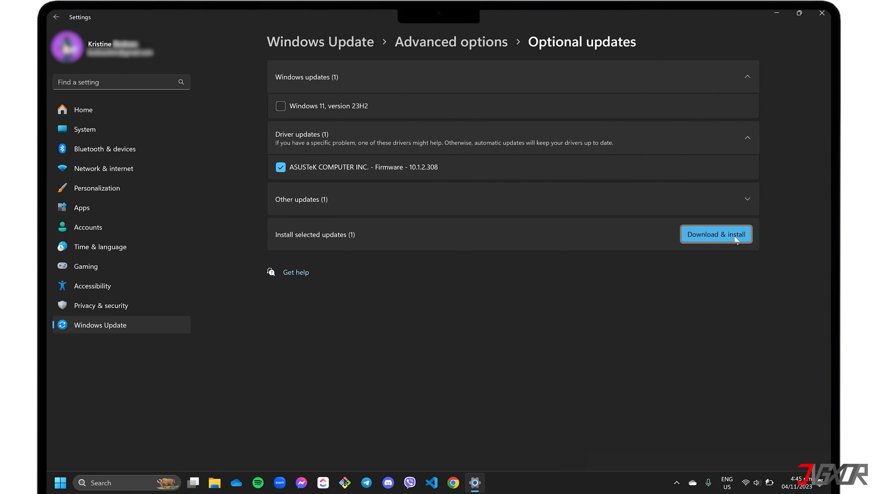
left_click(712, 237)
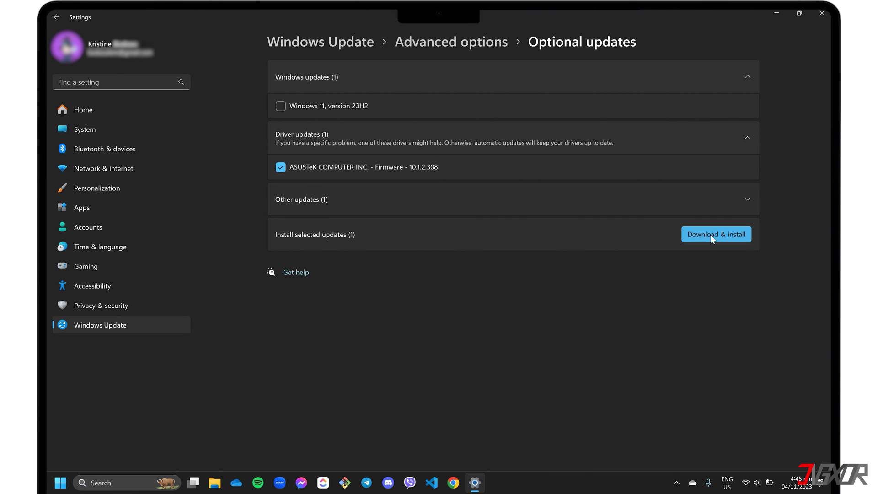